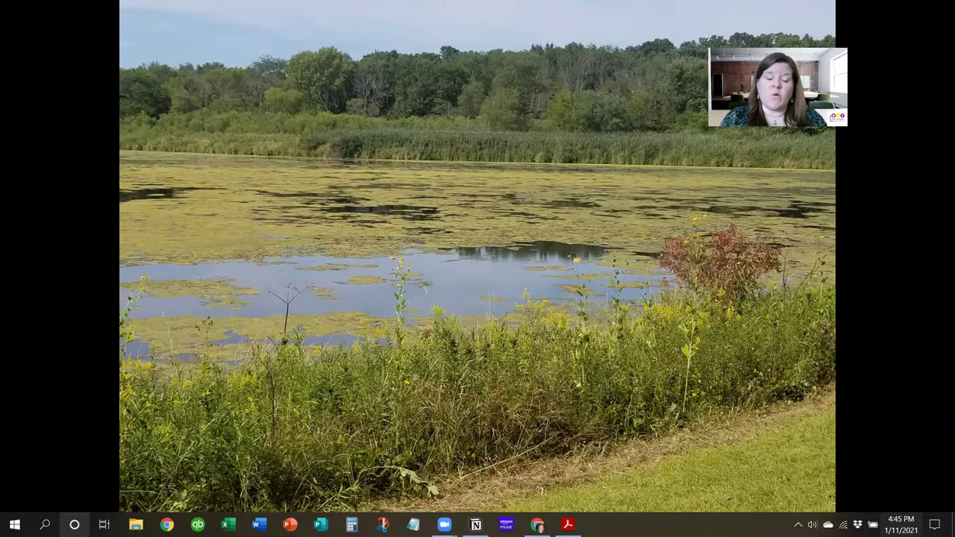
Step: Open Cortana and send it a written request to open Excel
click(74, 524)
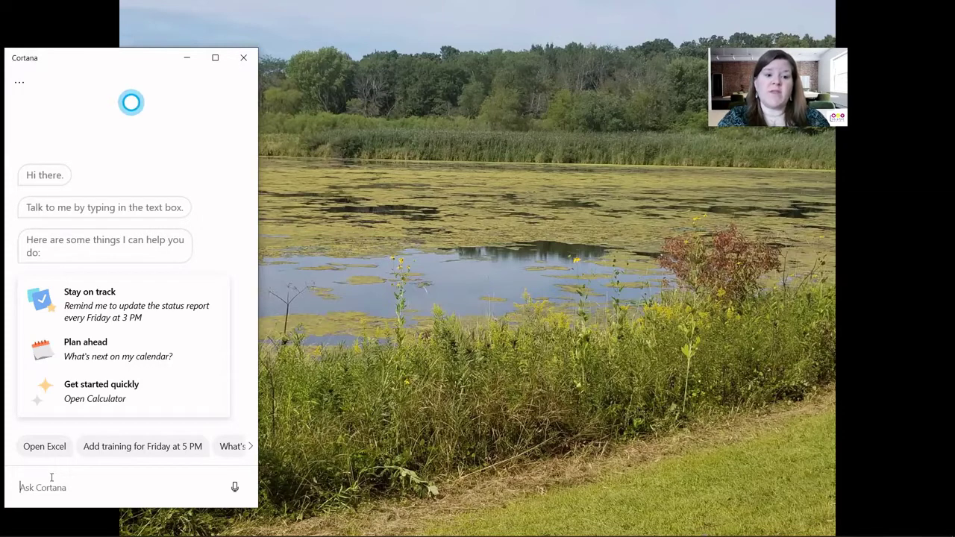
text(Open E)
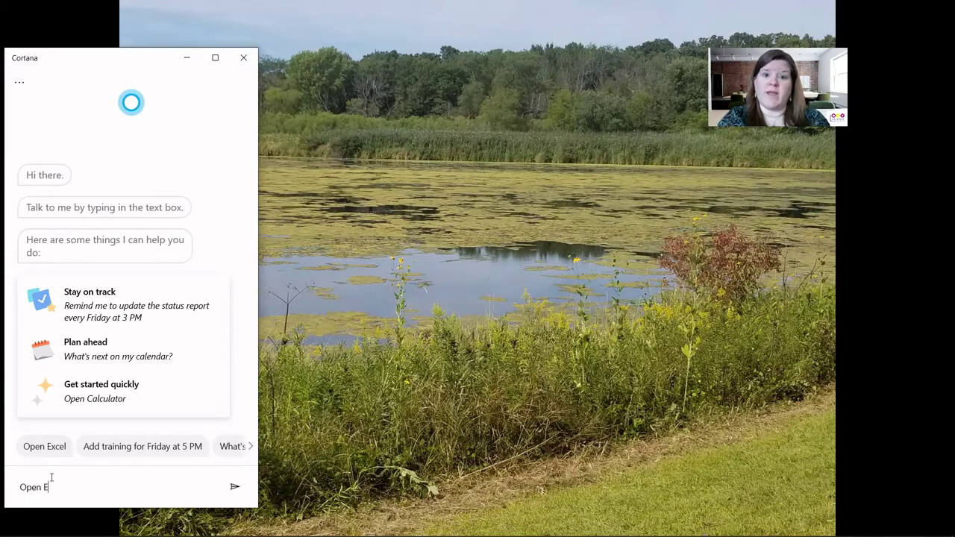
text(cel)
key(Return)
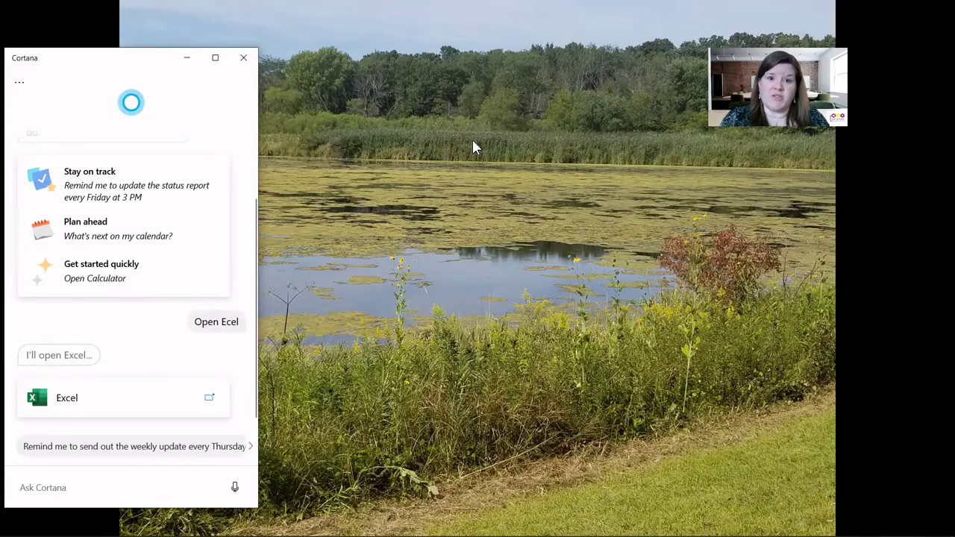
Step: Turn on online speech recognition through Cortana's microphone settings, and review the Windows microphone permissions for apps
drag(65, 53, 367, 41)
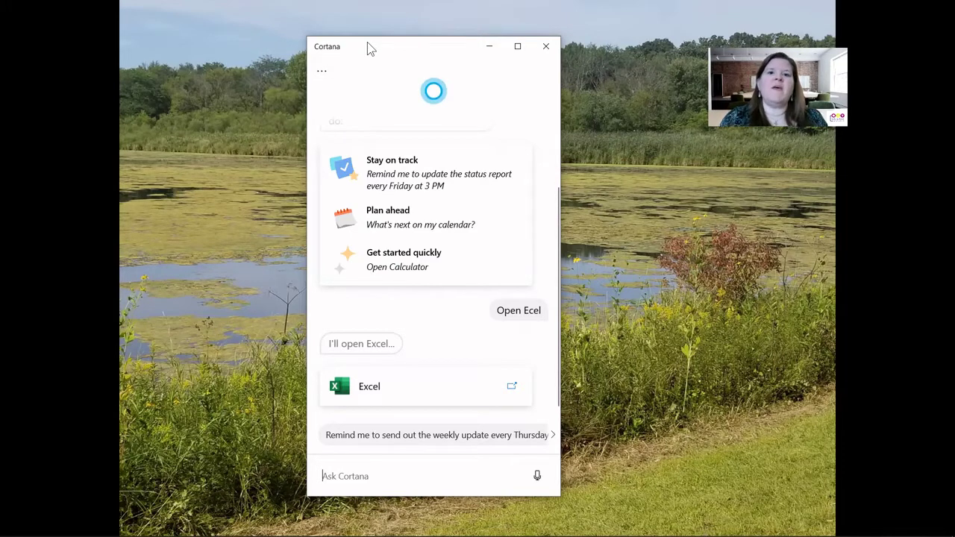
click(322, 77)
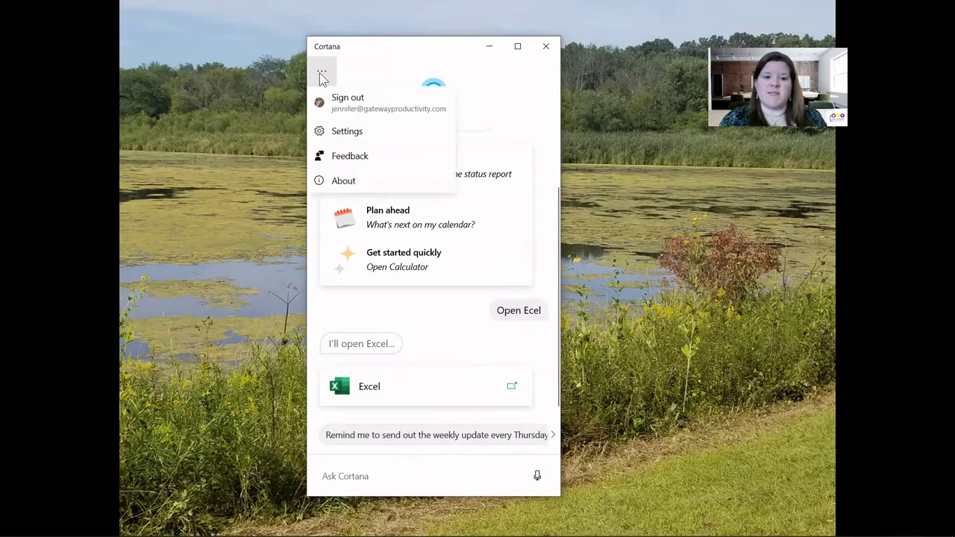
click(353, 131)
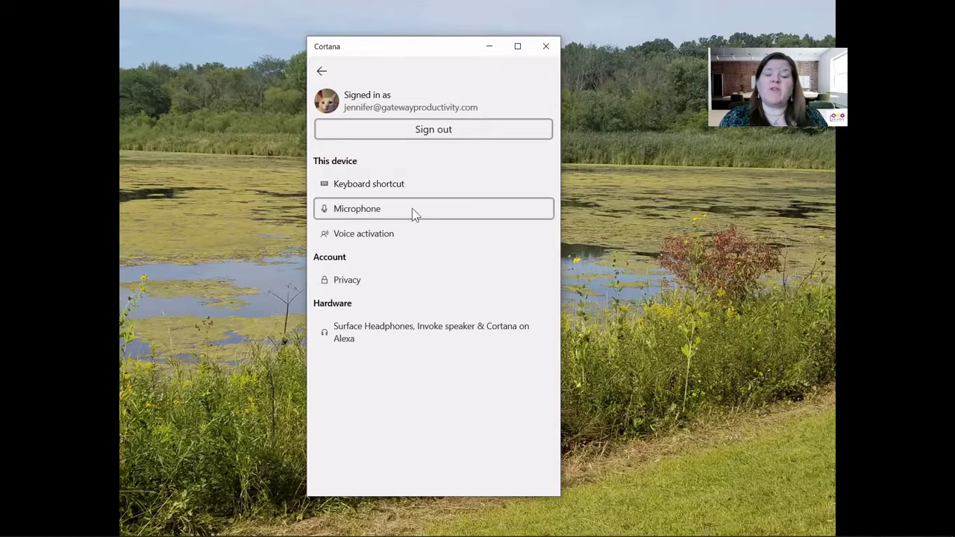
click(414, 214)
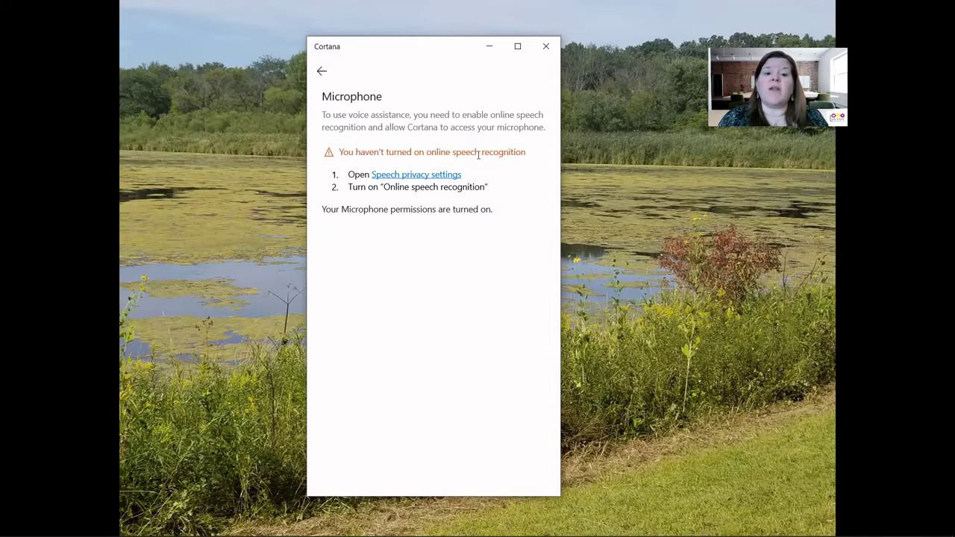
click(405, 174)
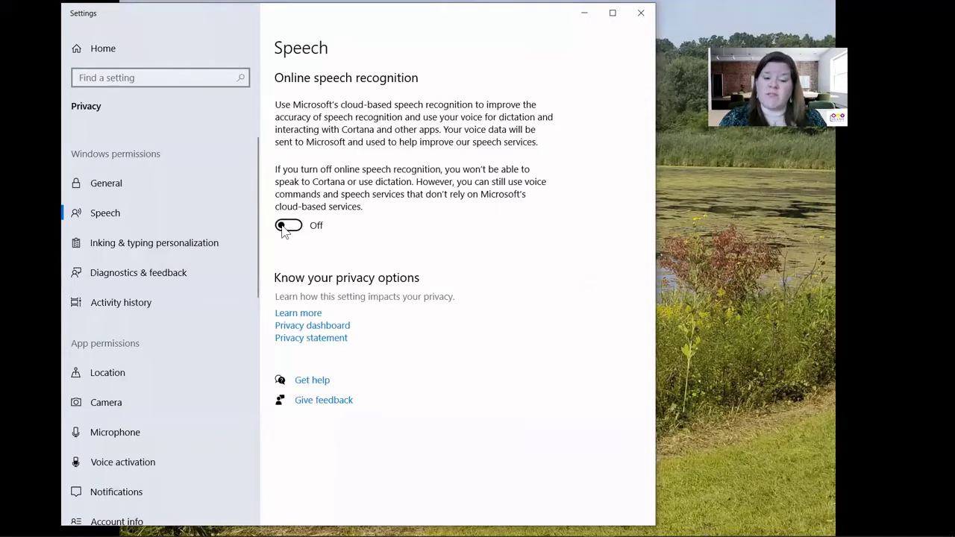
click(287, 226)
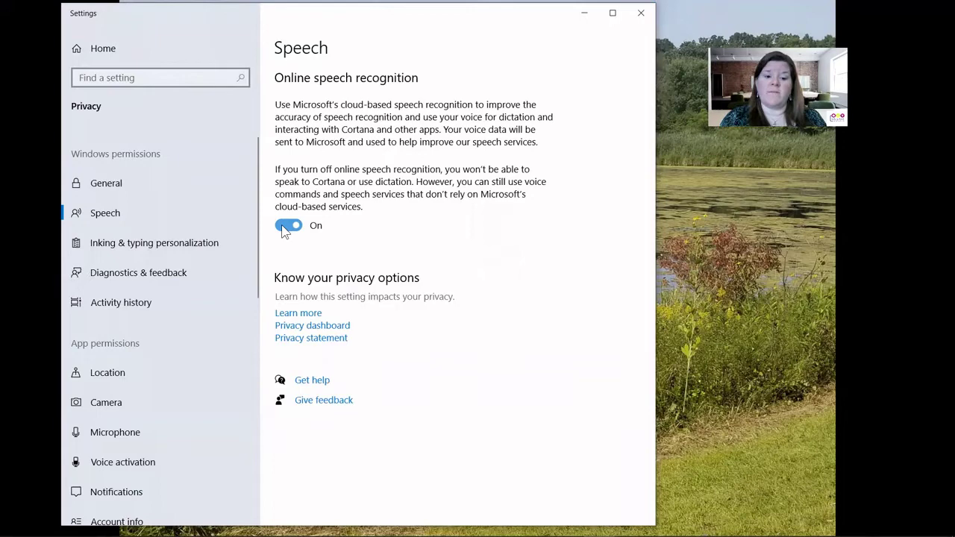
key(alt+F4)
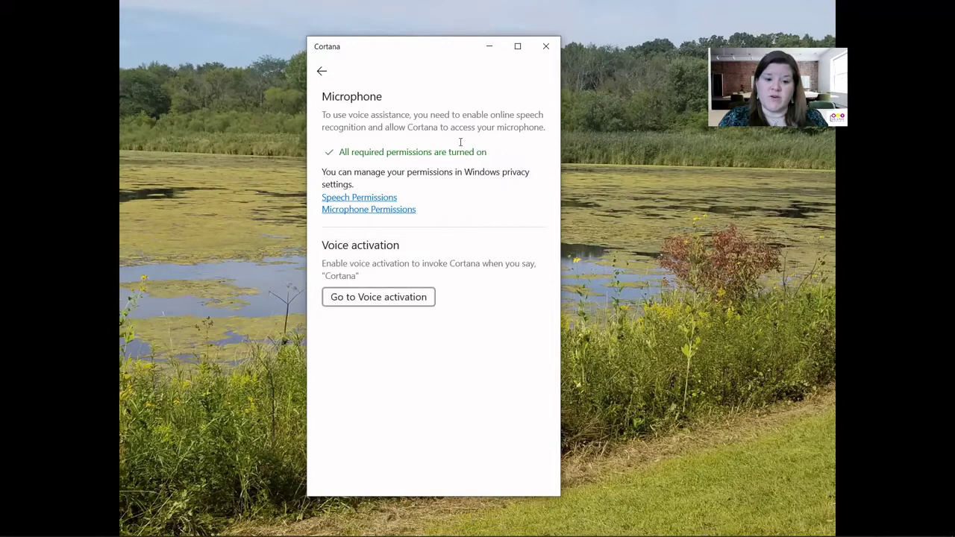
click(368, 211)
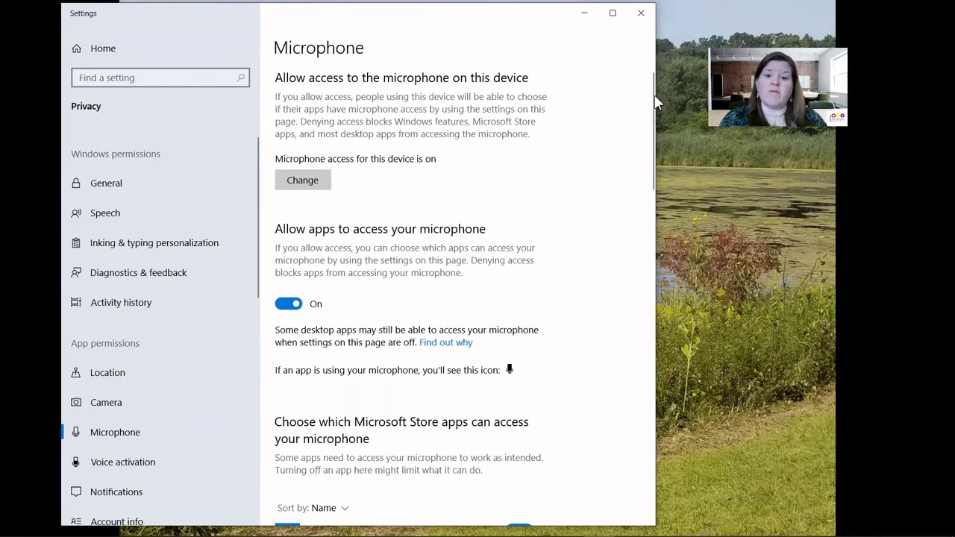
drag(650, 104, 655, 195)
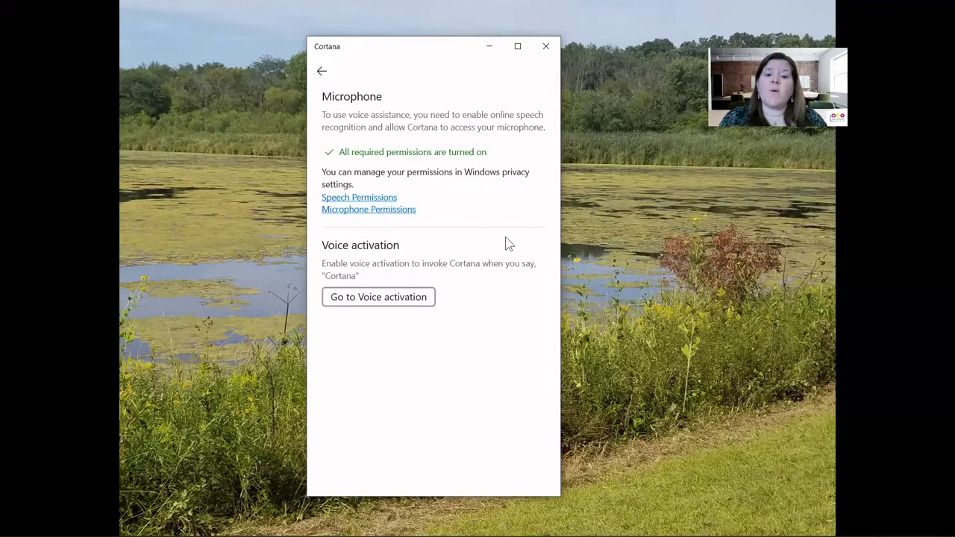
Step: Let Cortana respond to the "Cortana" keyword in the Windows voice activation privacy settings, and return to Cortana
click(375, 297)
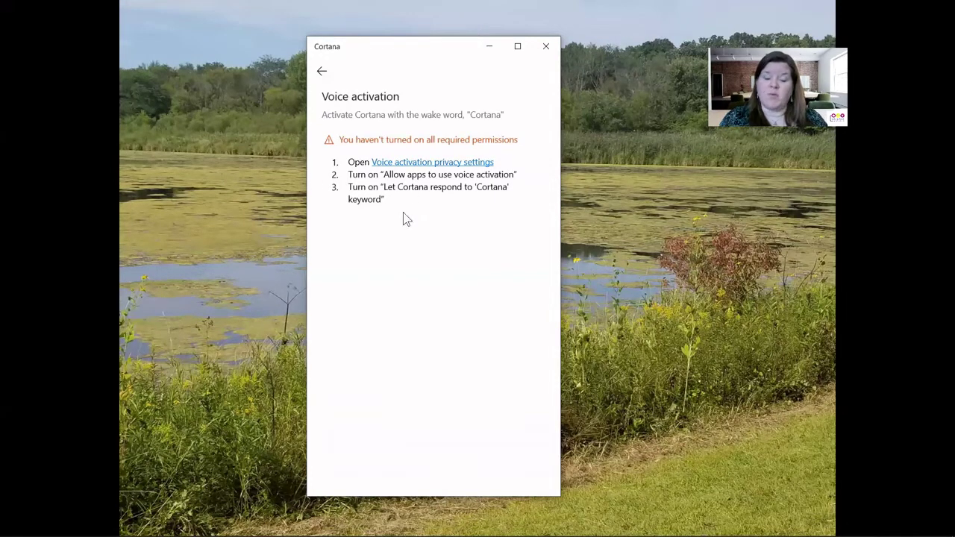
click(411, 166)
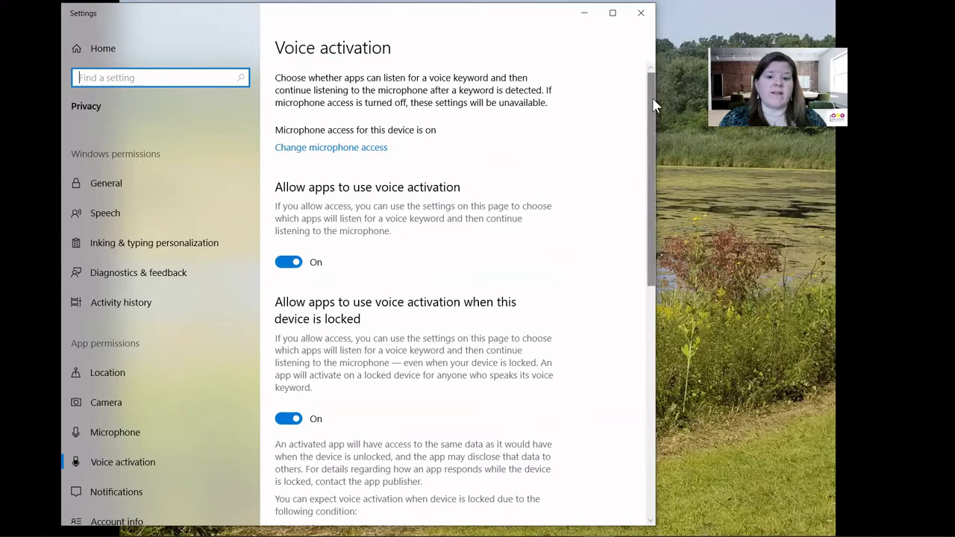
drag(653, 104, 624, 194)
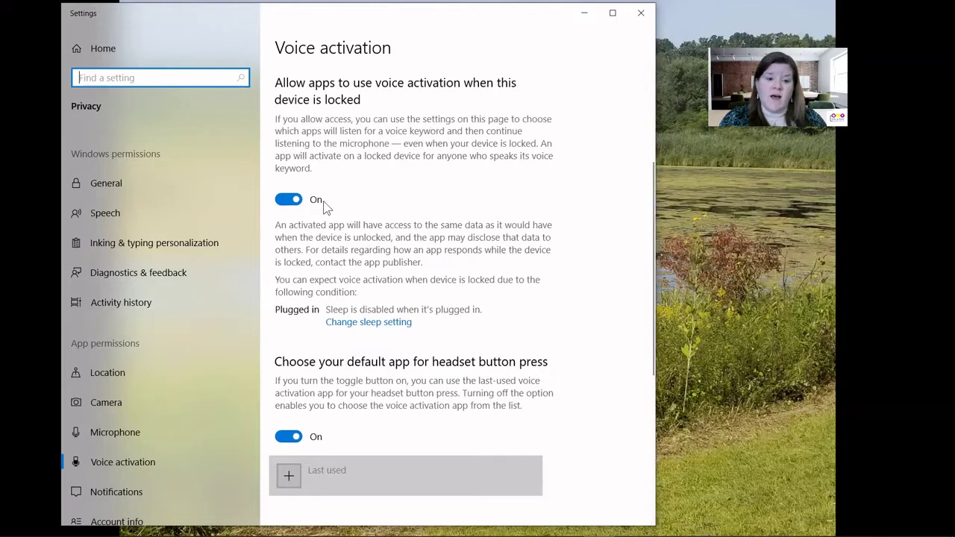
drag(651, 182, 660, 267)
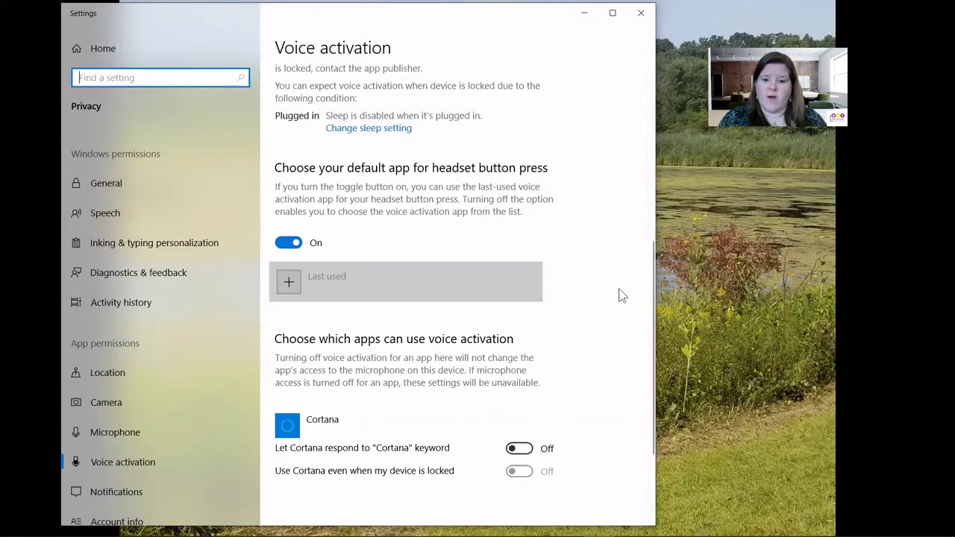
drag(649, 258, 649, 321)
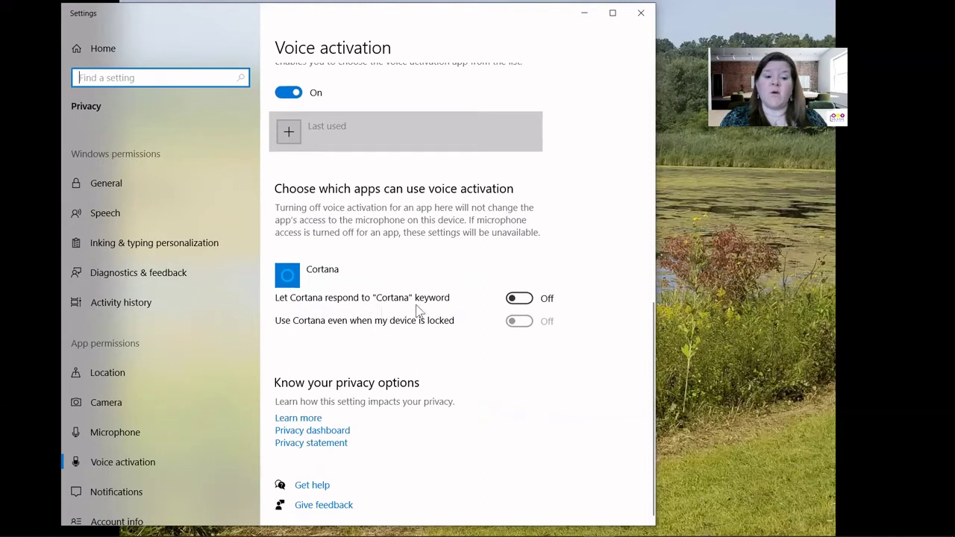
click(514, 303)
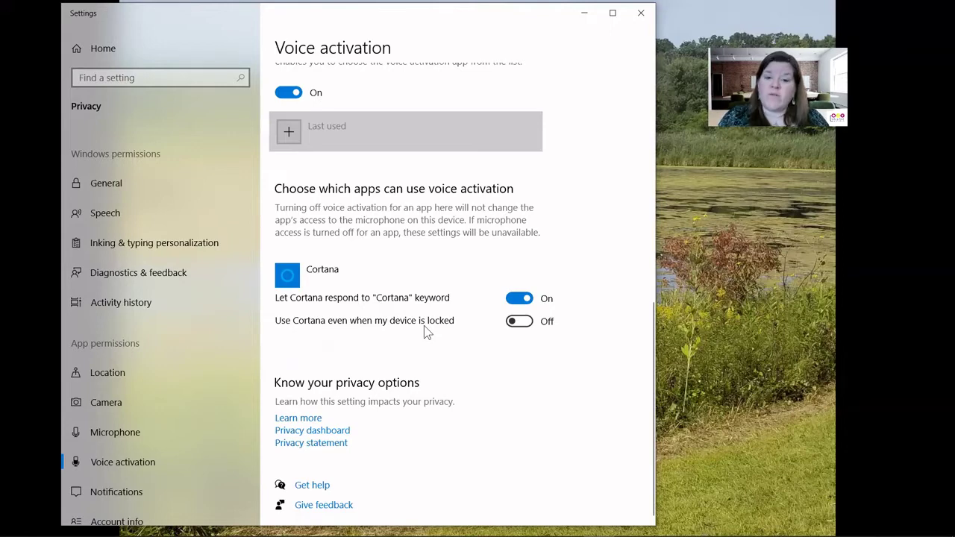
click(619, 20)
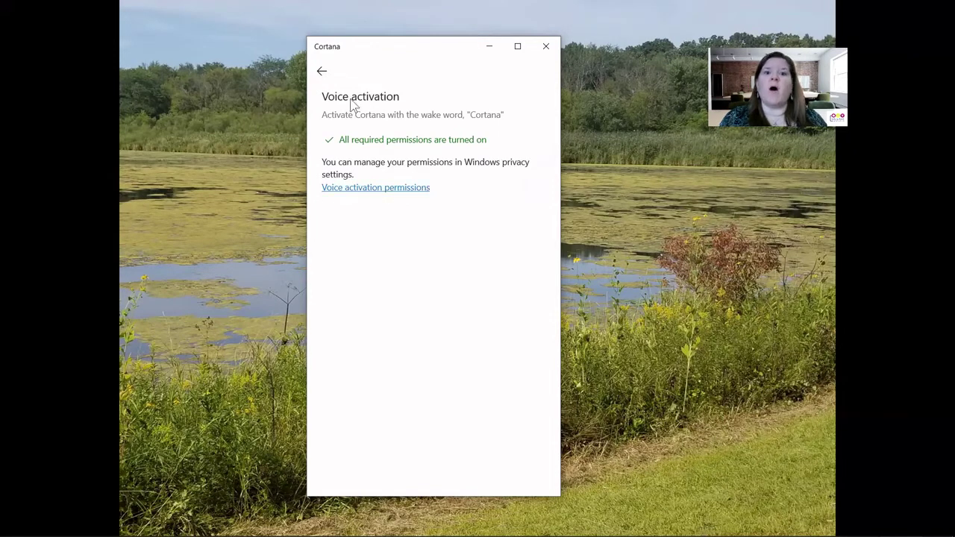
Step: Review Cortana's privacy options for calendar and email access and clearing data, and leave its settings
click(322, 72)
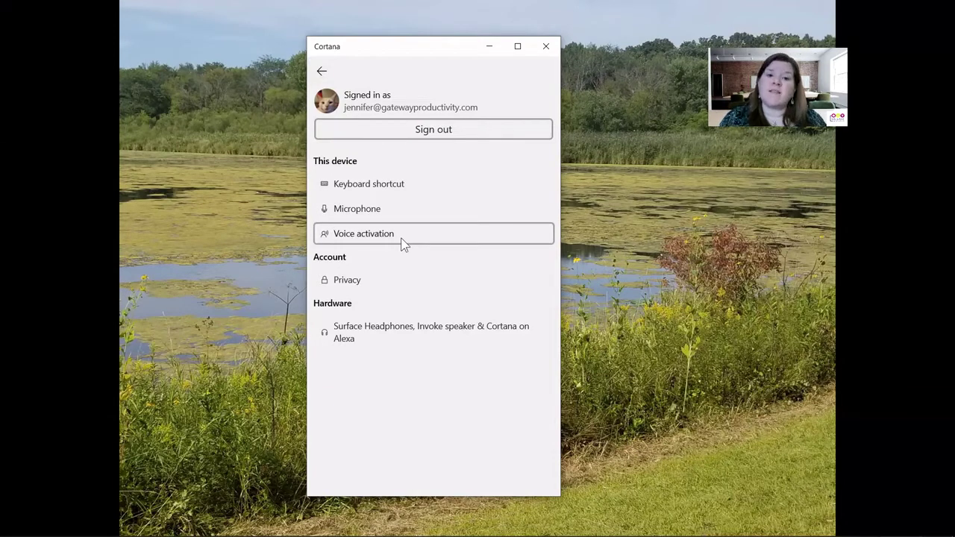
click(360, 283)
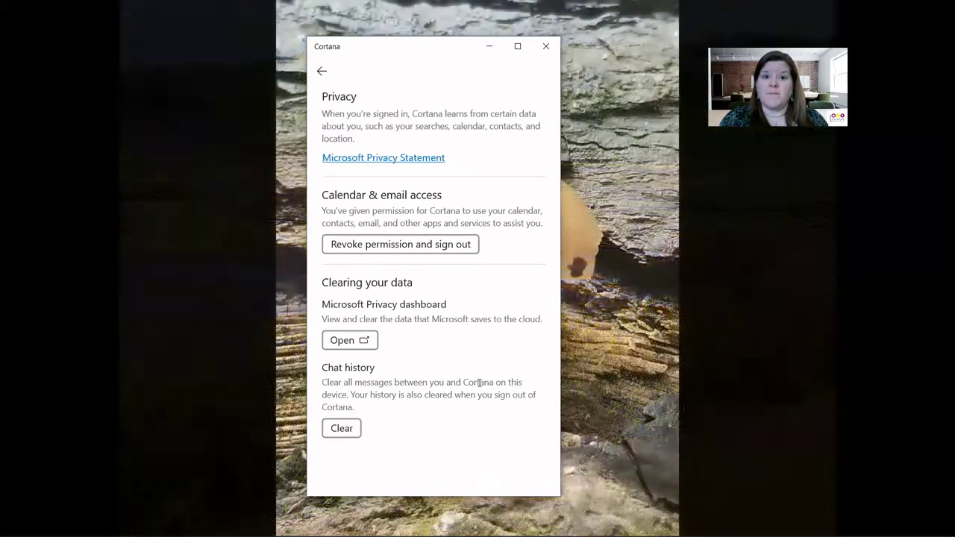
drag(431, 44, 433, 56)
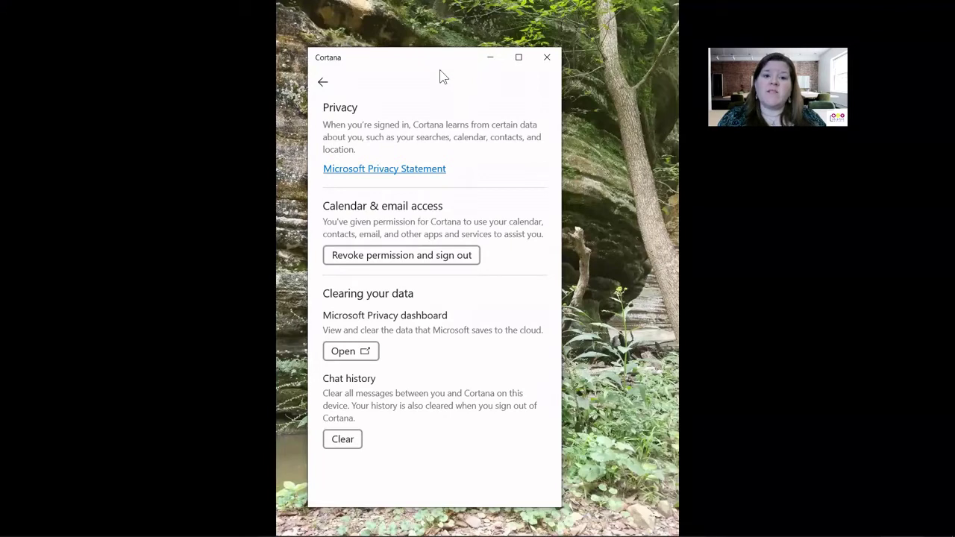
click(322, 82)
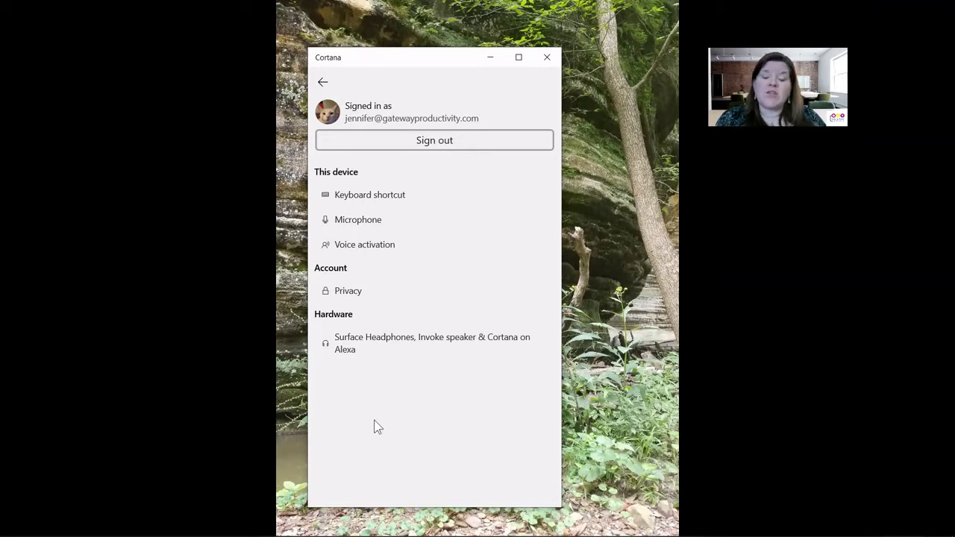
click(322, 84)
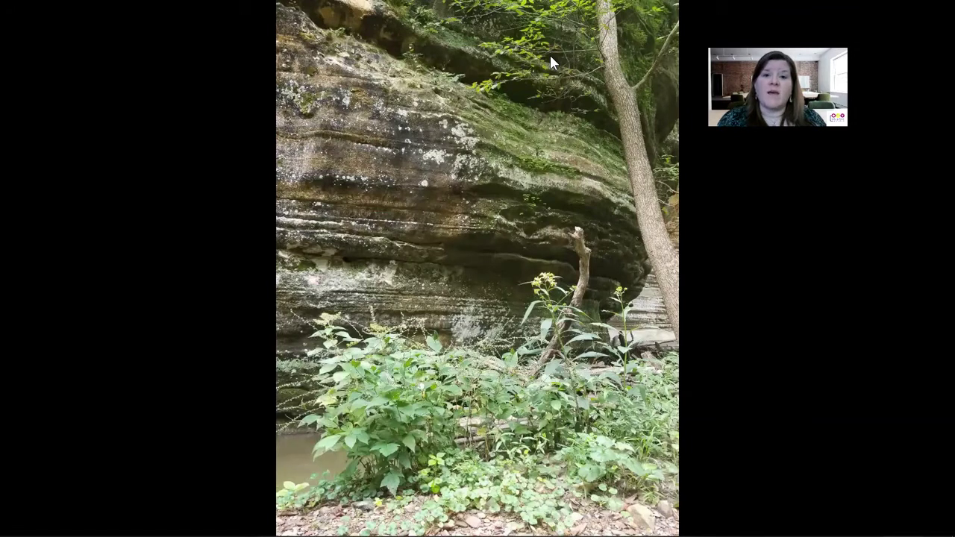
Step: Ask Cortana by voice to tell the weather and to search the definition of joy, dismissing each answer
key(super+c)
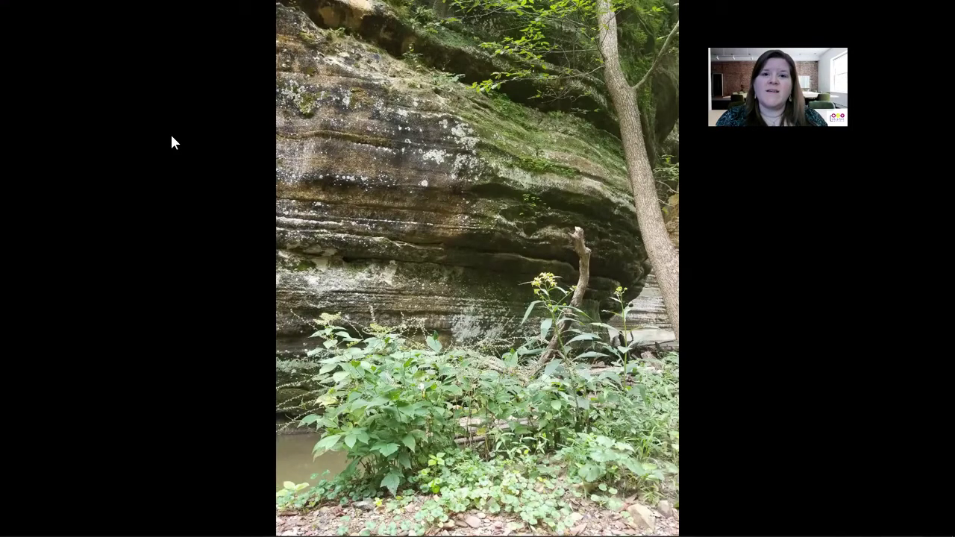
key(super+c)
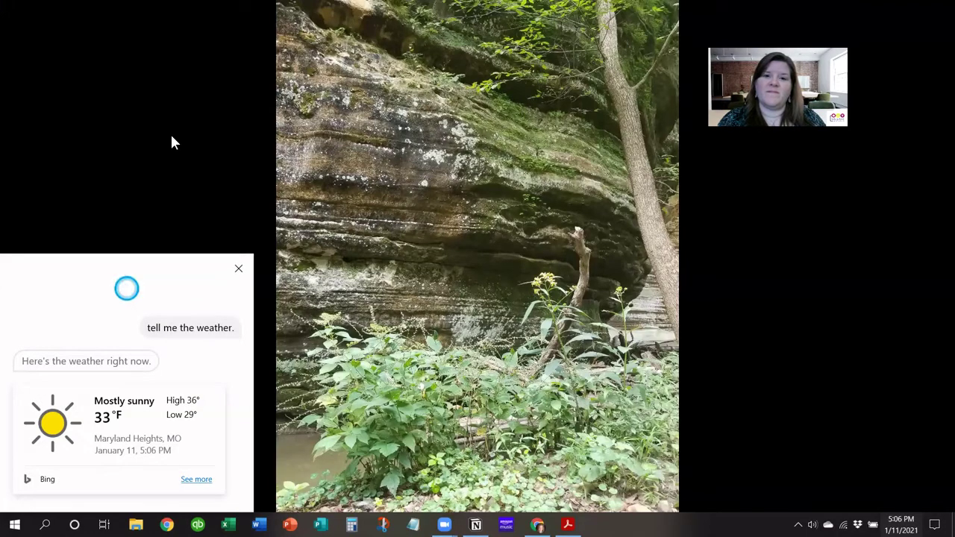
click(195, 139)
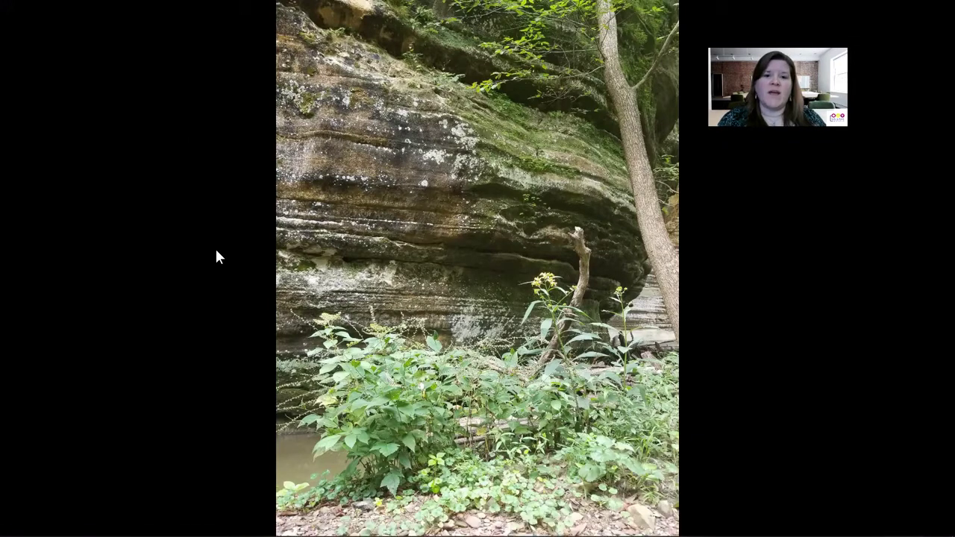
key(super+c)
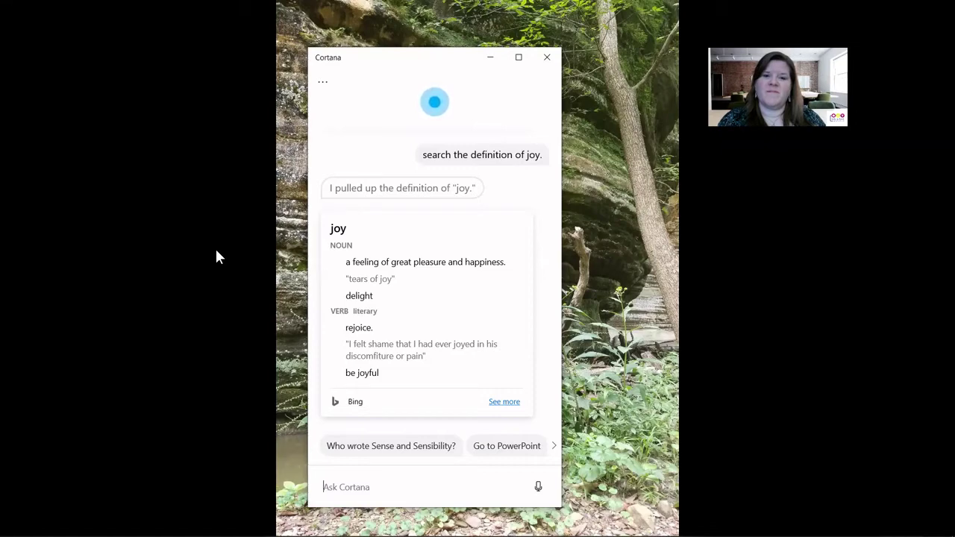
click(217, 250)
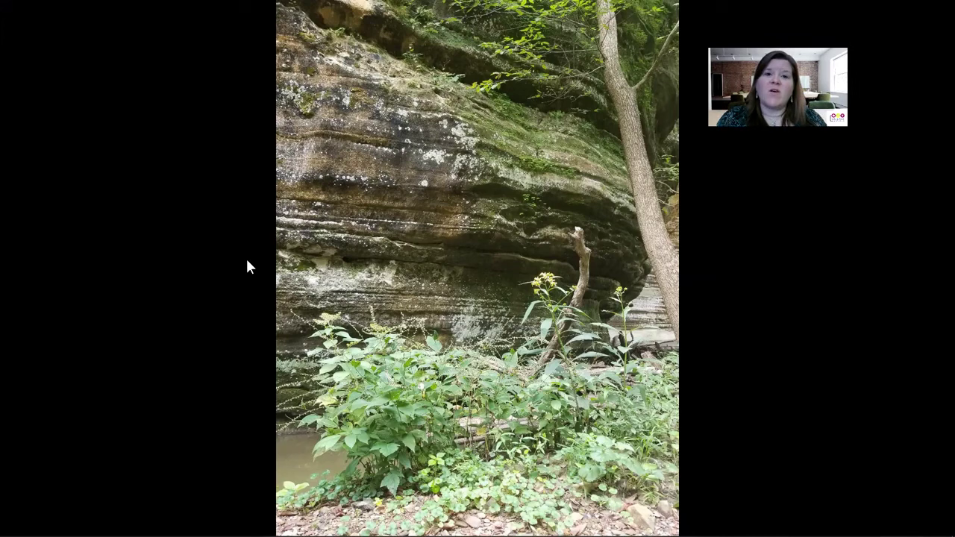